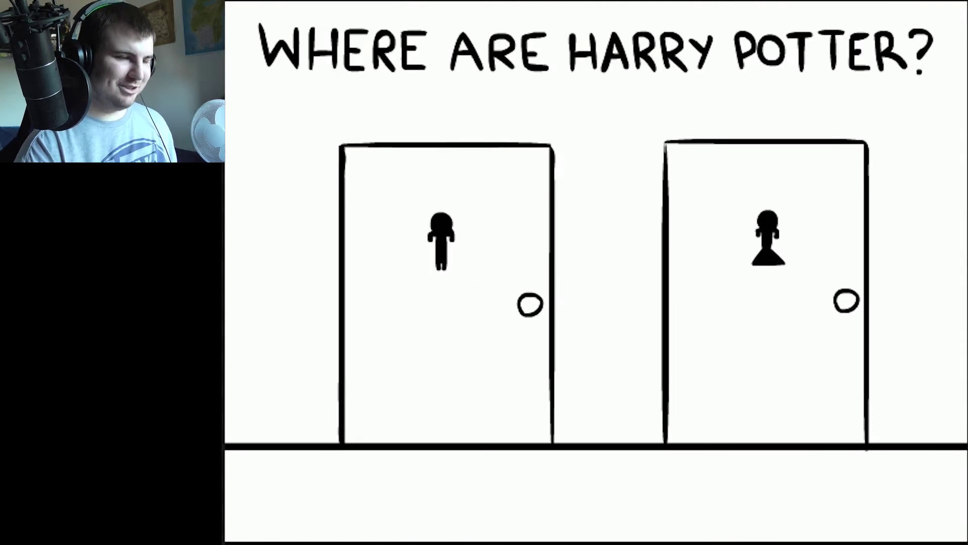
# Step: Clear the Harry Potter level by choosing the right-hand door
pyautogui.click(847, 301)
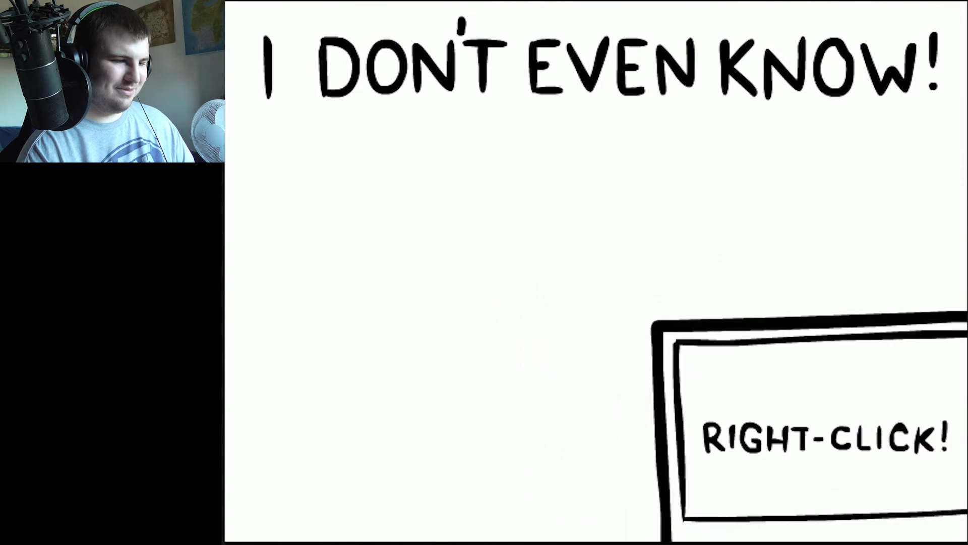
# Step: Right-click the RIGHT-CLICK! box to bring up the win options
pyautogui.rightClick(807, 429)
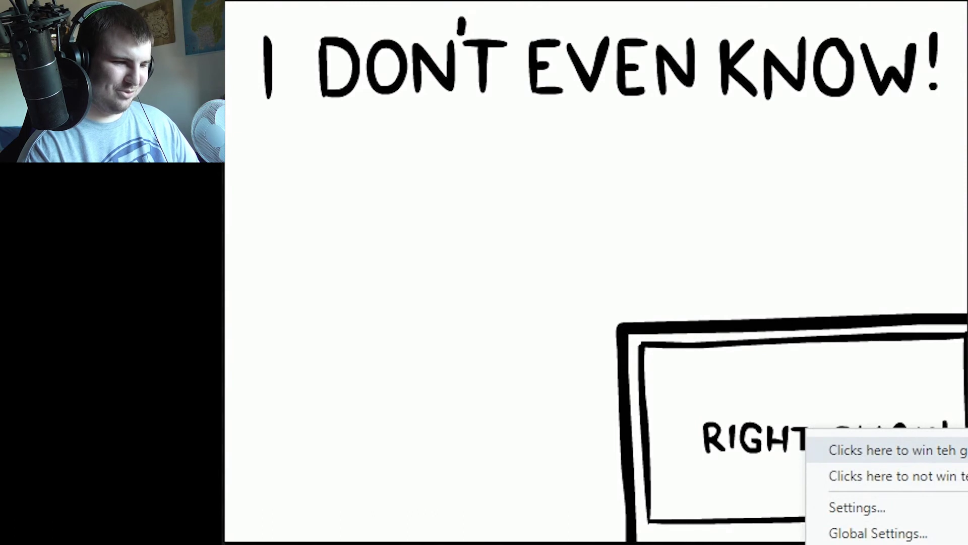
# Step: Pick 'Clicks here to win teh game' to reach the JOO WIN! police-car screen
pyautogui.click(892, 450)
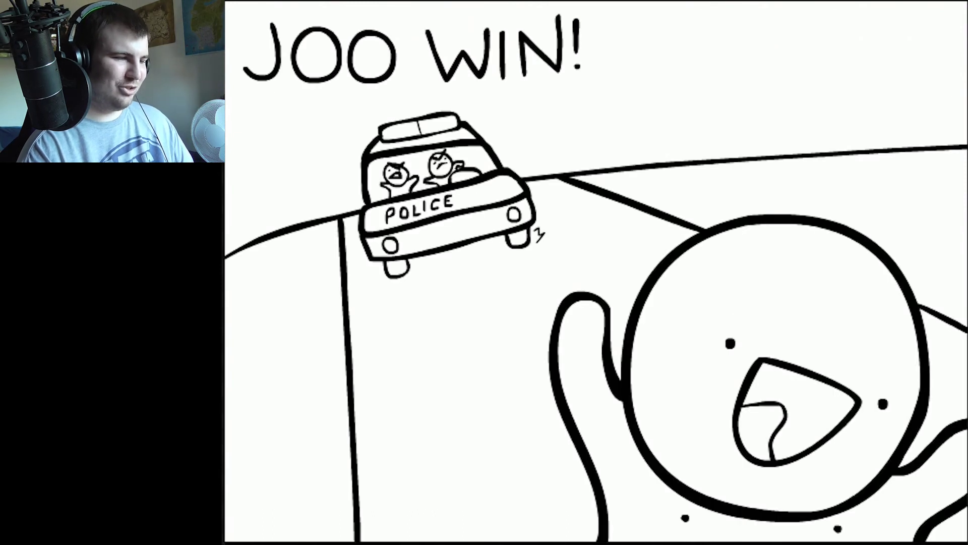